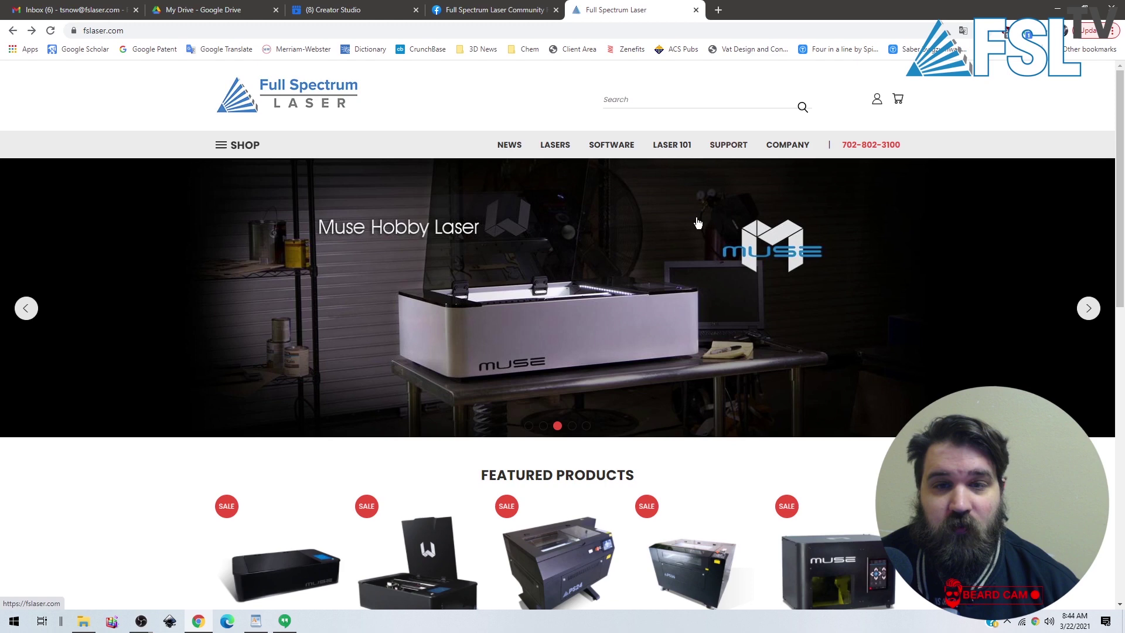
Launch the RetinaEngrave 3 online demo from the Software page and dismiss the welcome notice
left_click(617, 151)
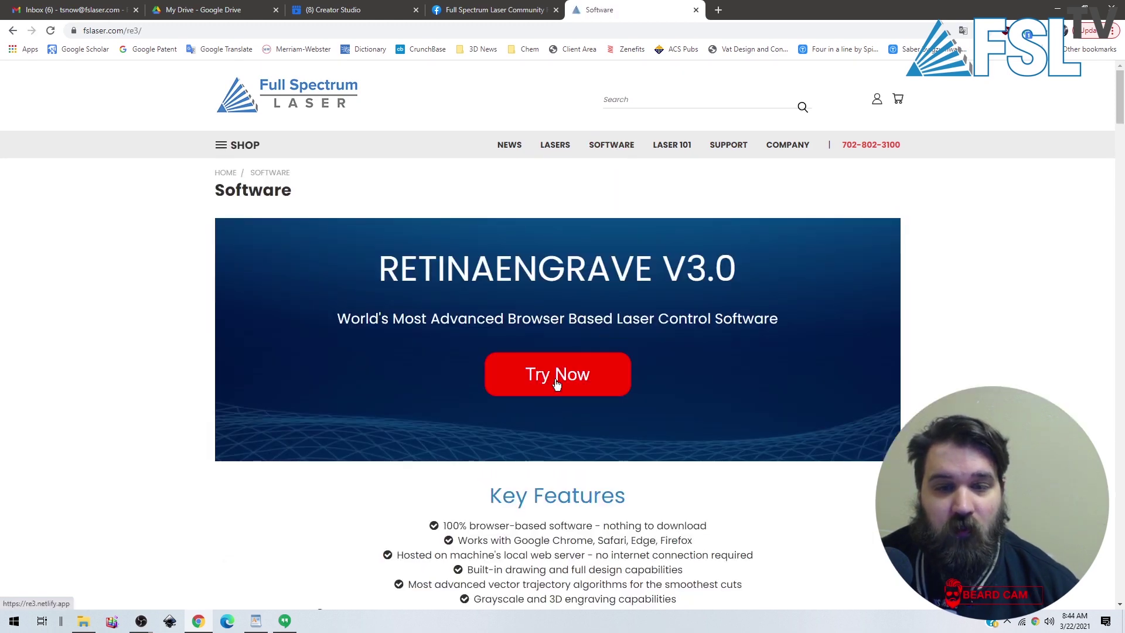
left_click(557, 384)
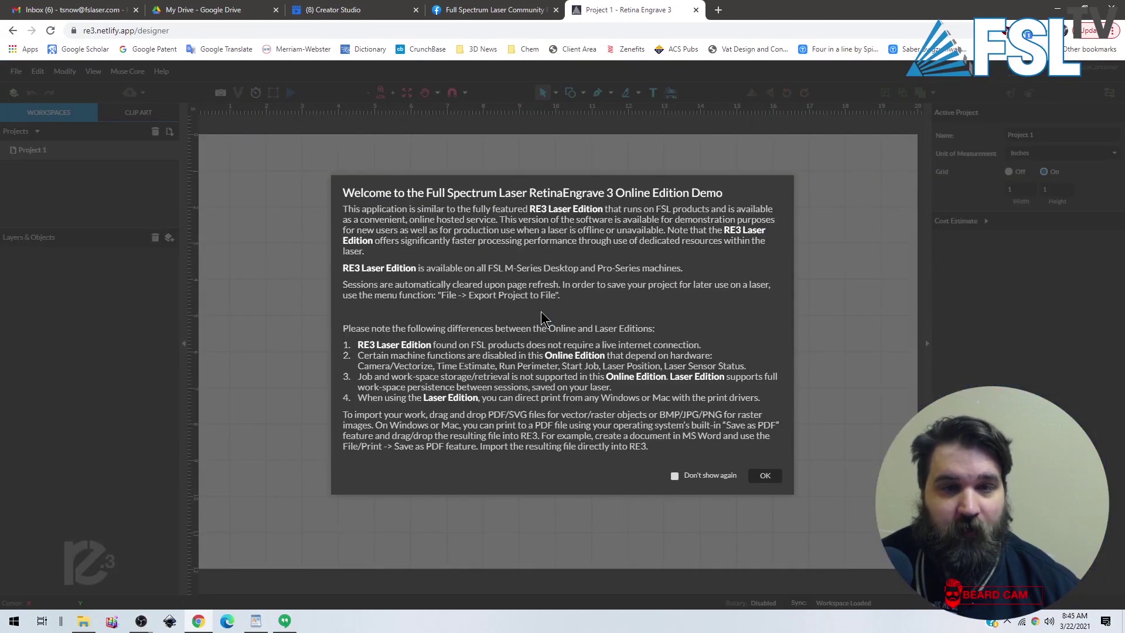
left_click(765, 476)
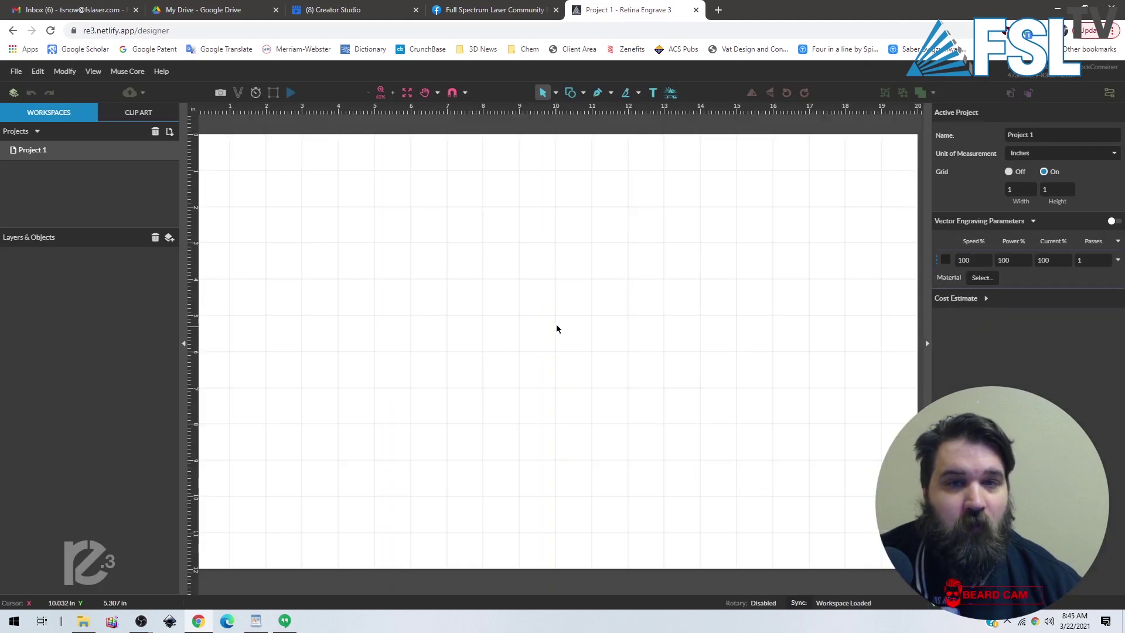
Start a new monogram and pick the split T design from the Letters 1 floral style
left_click(670, 93)
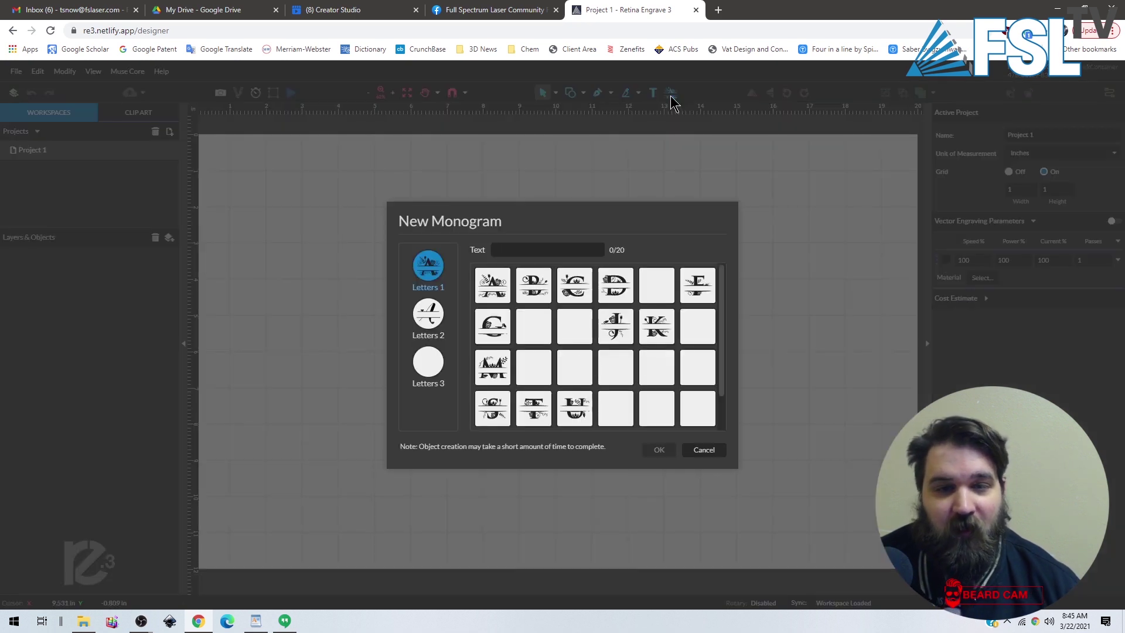
left_click(427, 315)
left_click(428, 353)
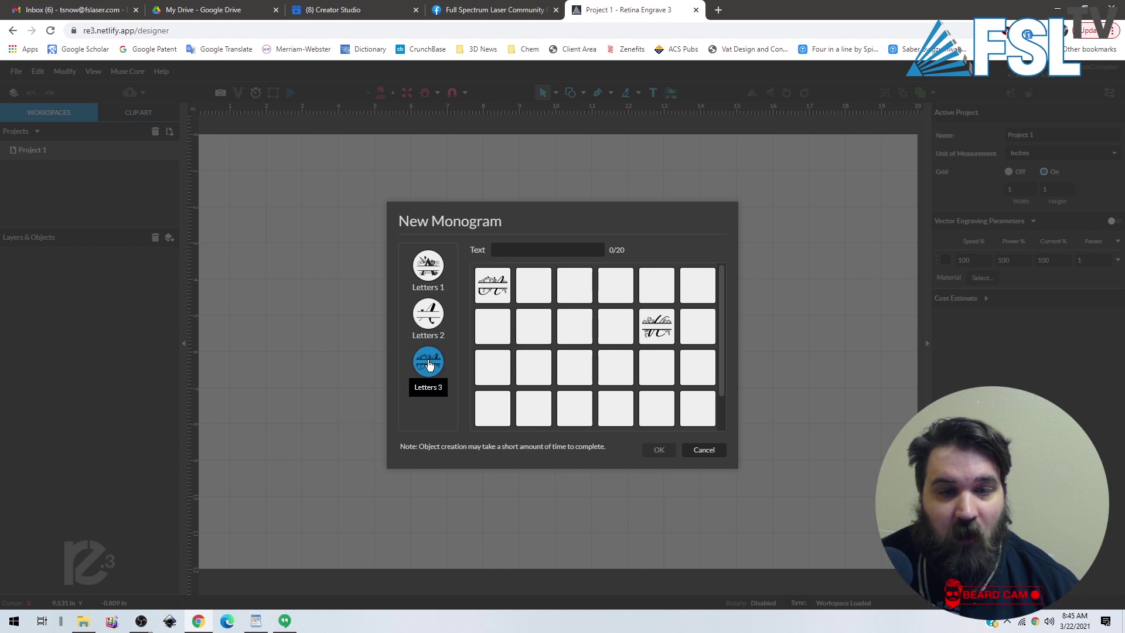
left_click(434, 278)
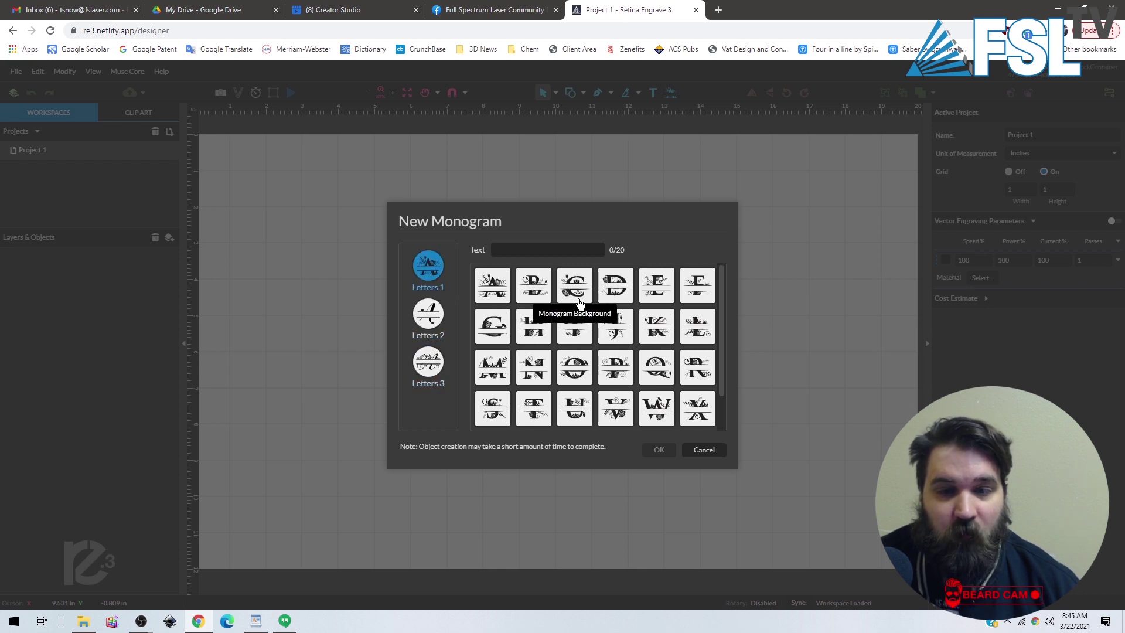
scroll(539, 372, "down", 2)
left_click(535, 375)
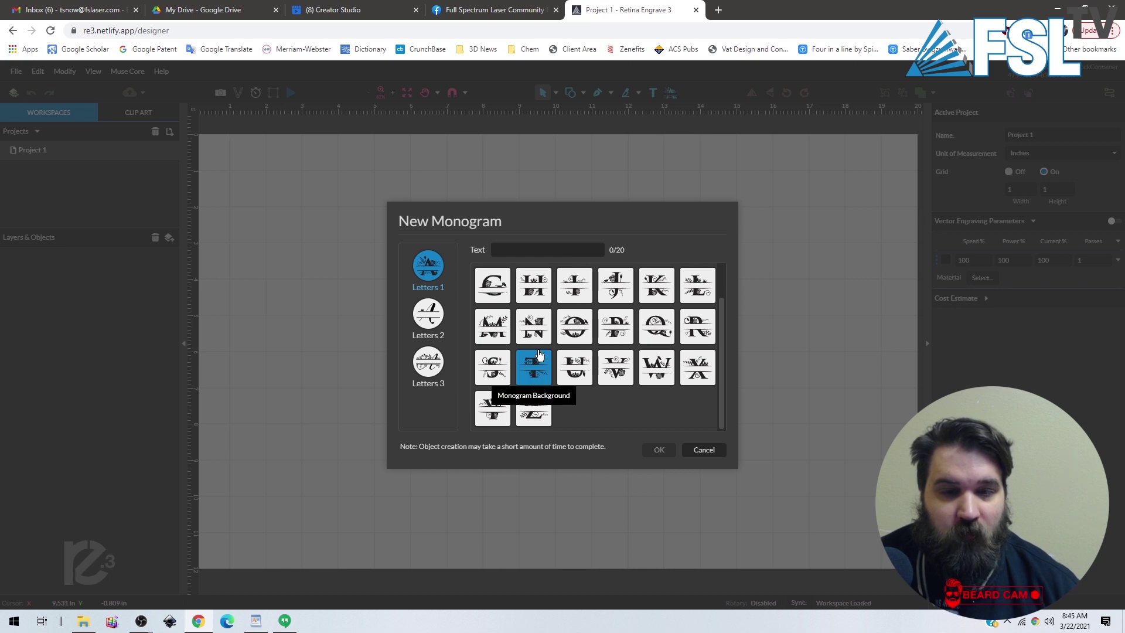
Enter TIMOTHY as the monogram text and generate it
left_click(533, 251)
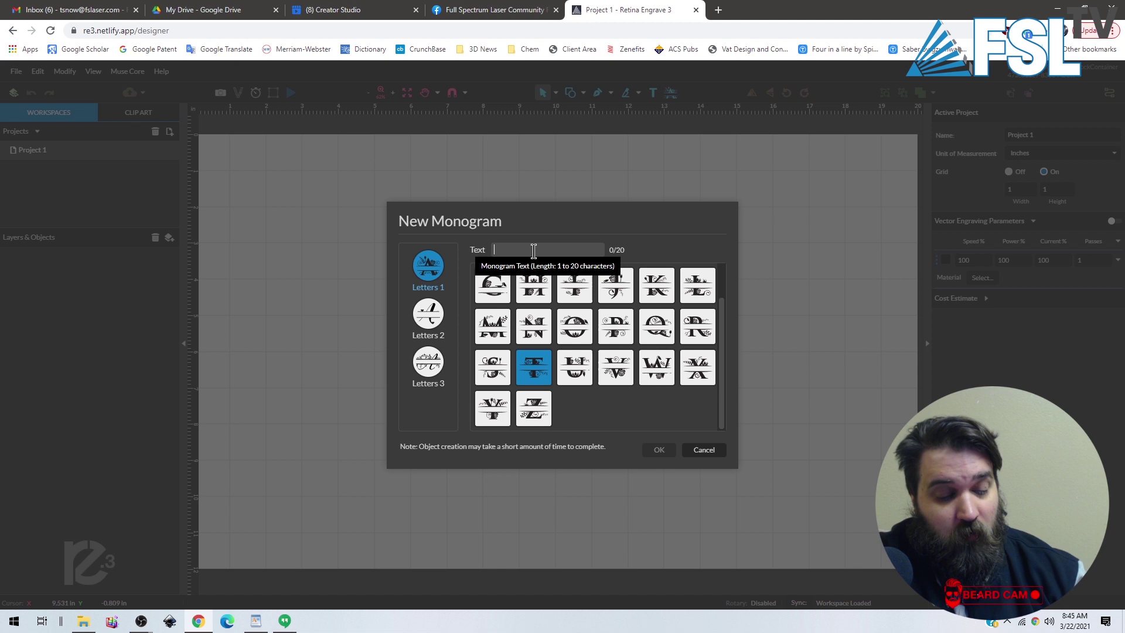
type("TIMOTHY")
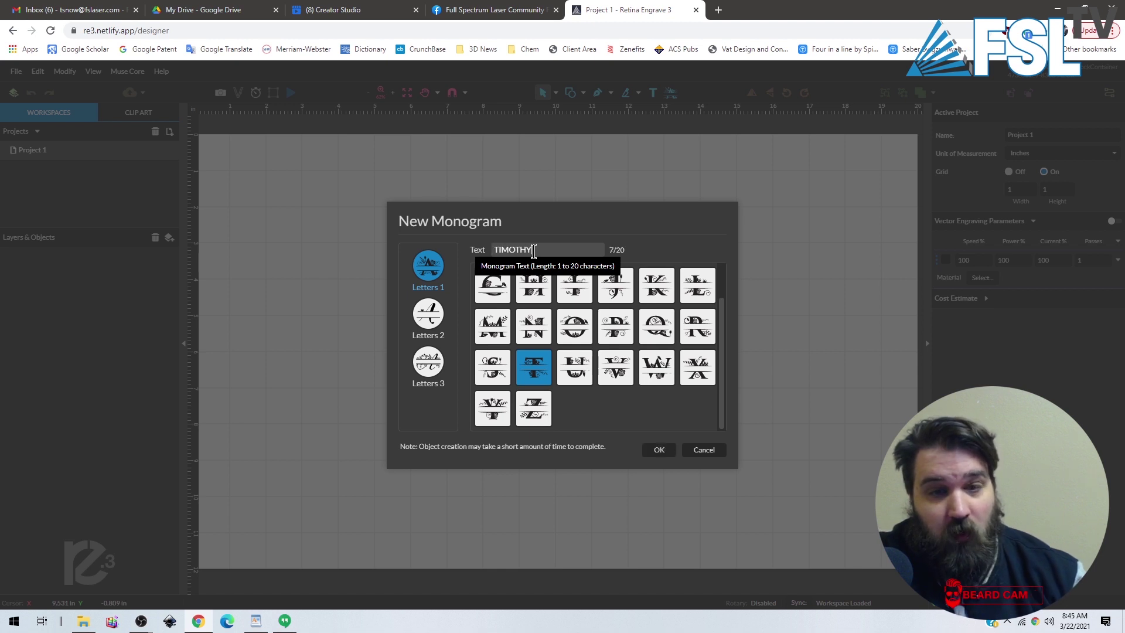
left_click(669, 453)
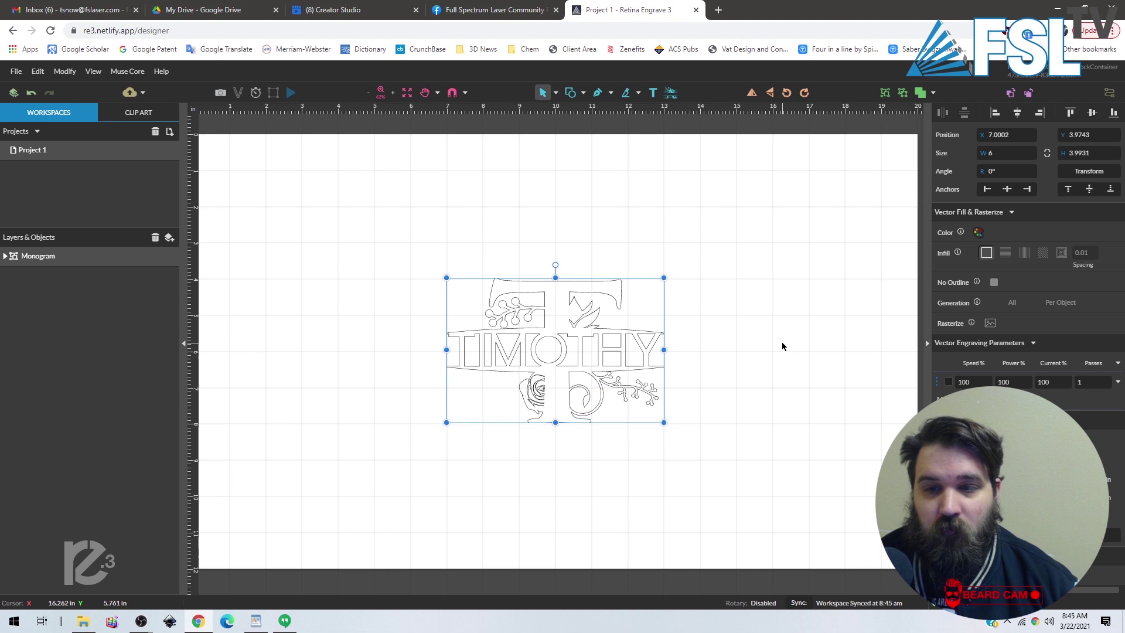
Try the horizontal-line infill, expand the Monogram's paths, then remove the infill again
left_click(1005, 253)
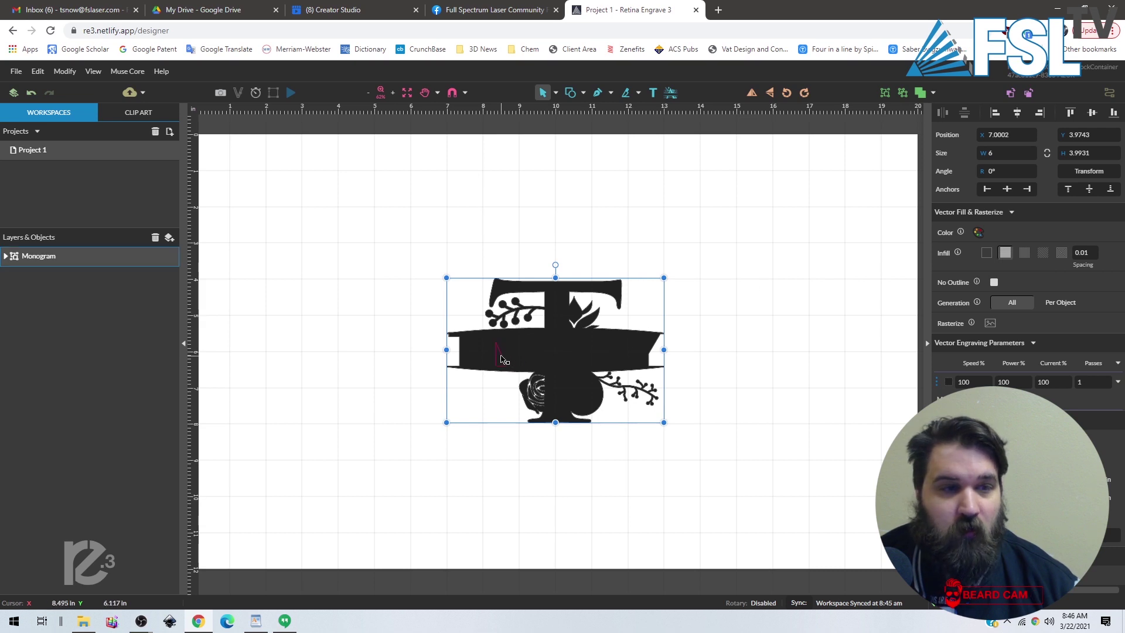
left_click(5, 256)
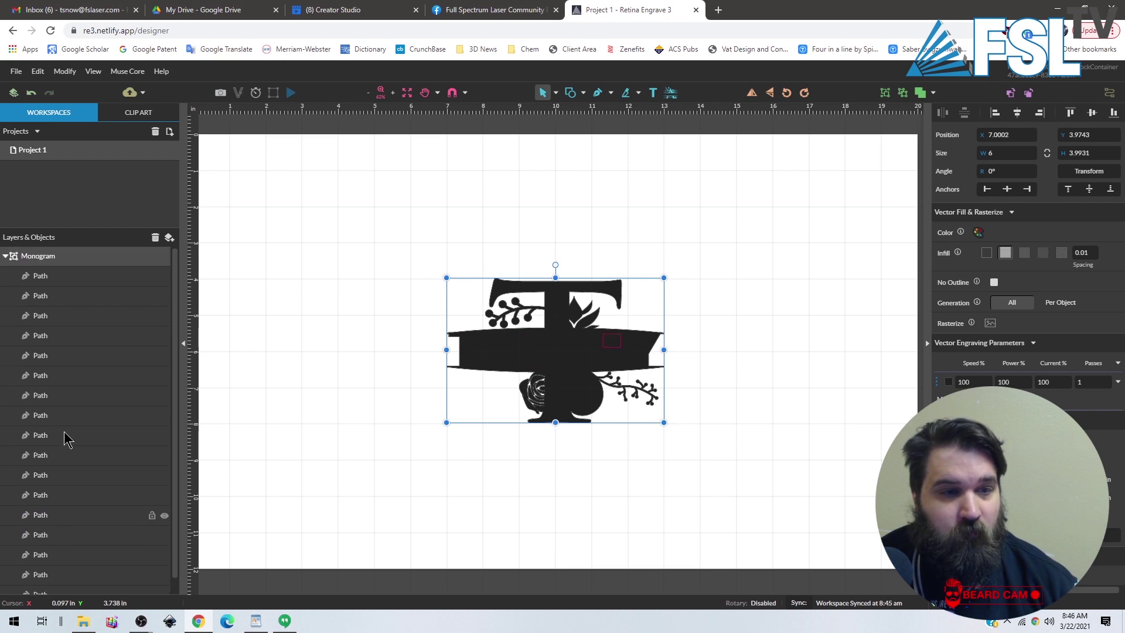
left_click(302, 380)
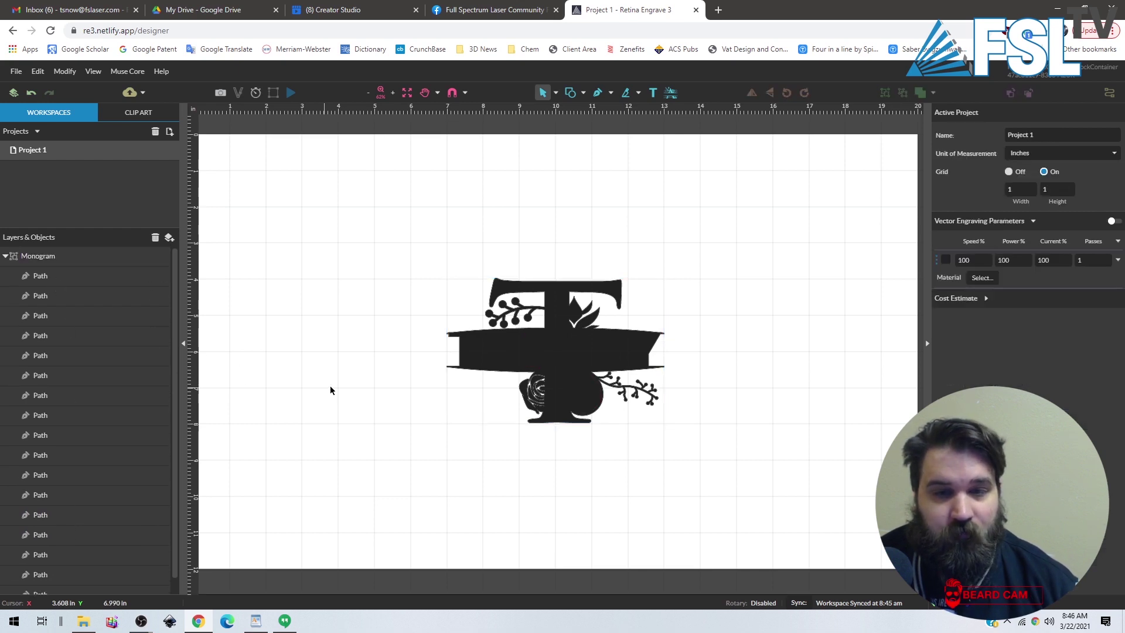
left_click(580, 354)
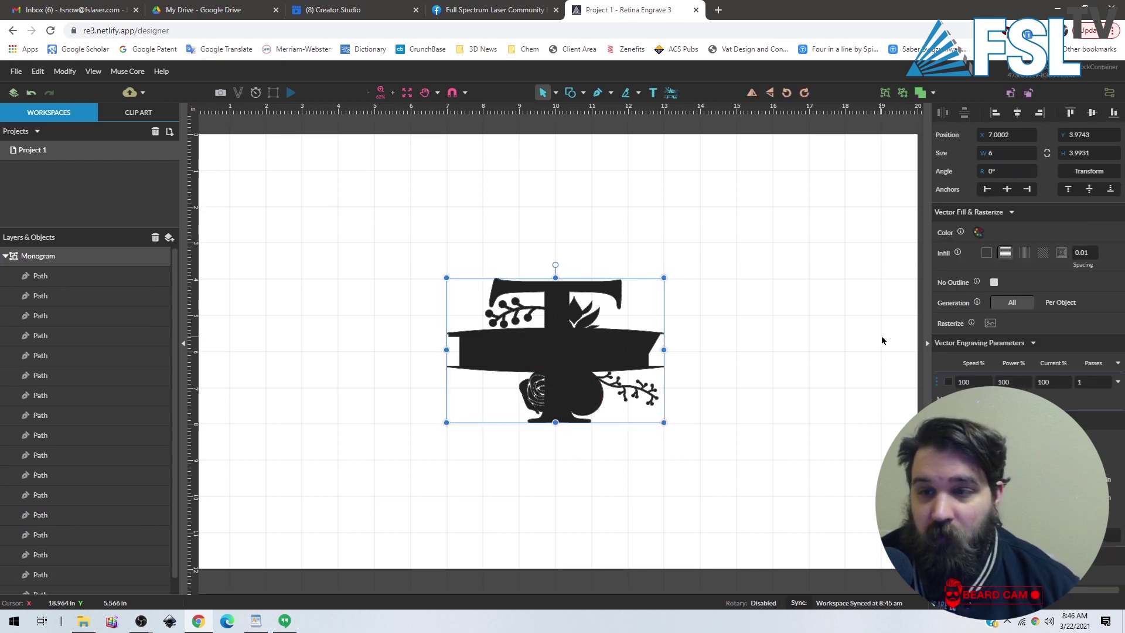
left_click(987, 253)
left_click(742, 343)
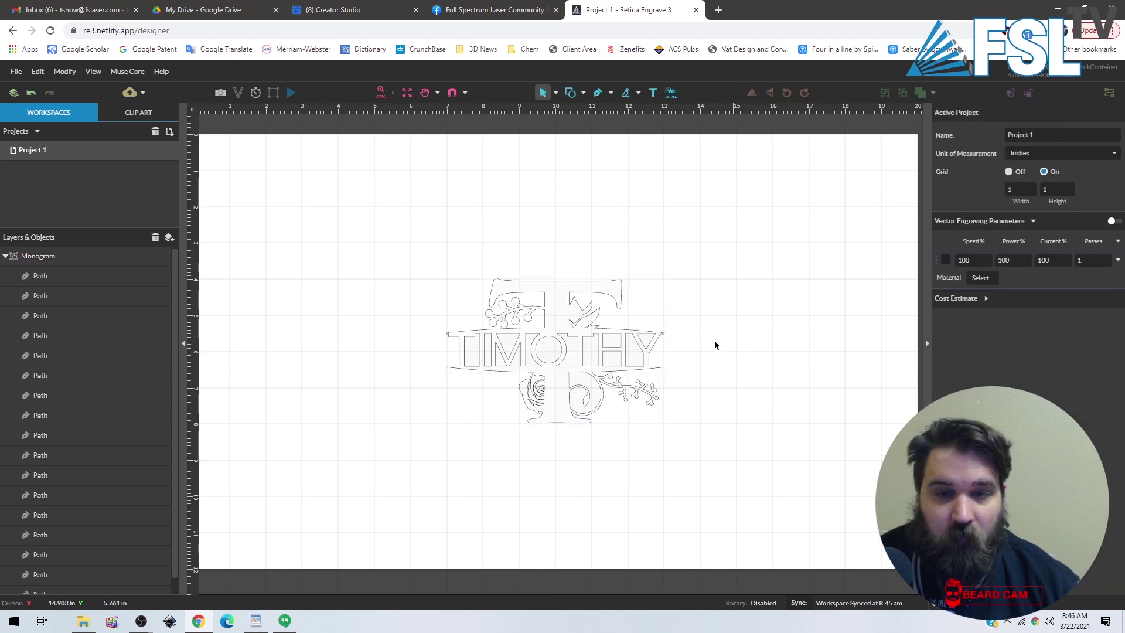
Reselect the monogram outline and apply the horizontal-line infill
left_click(558, 336)
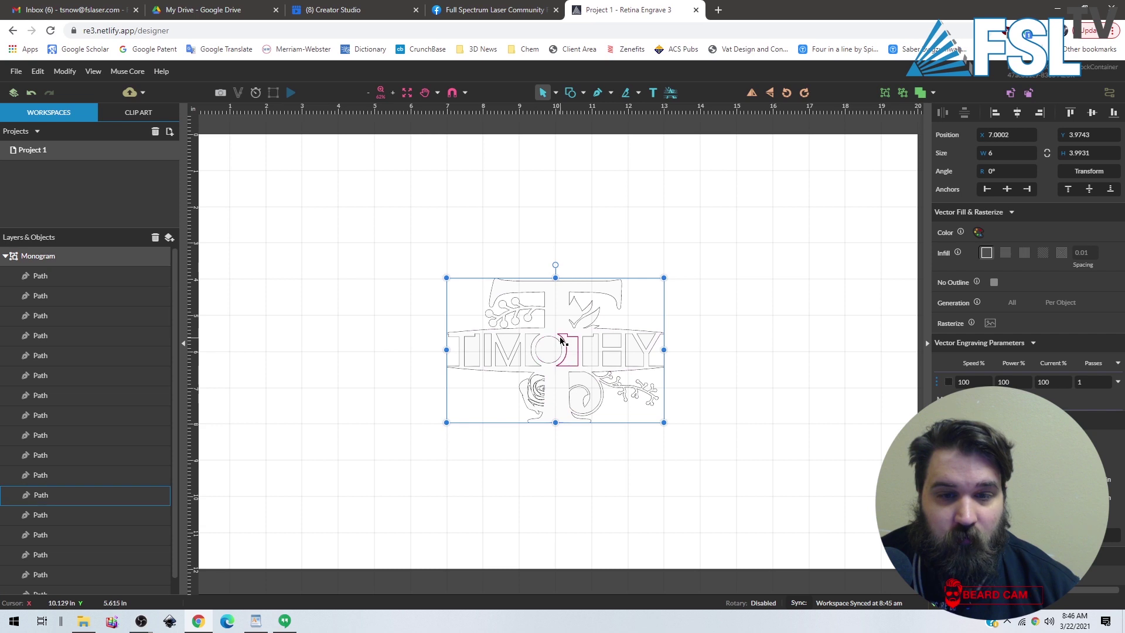
left_click(461, 344)
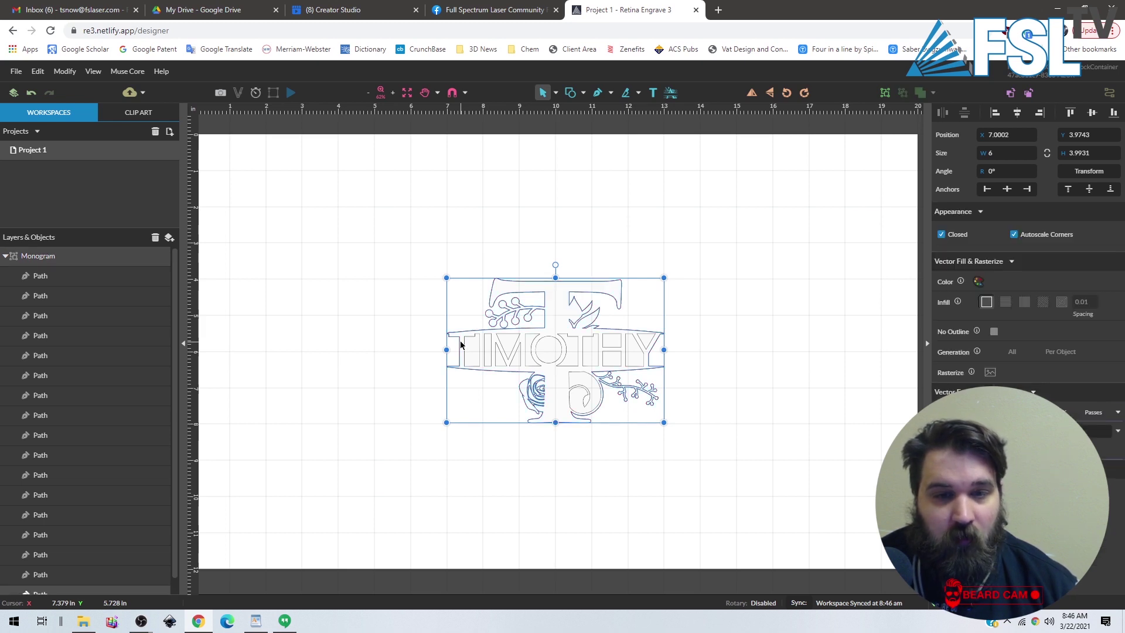
left_click(1006, 302)
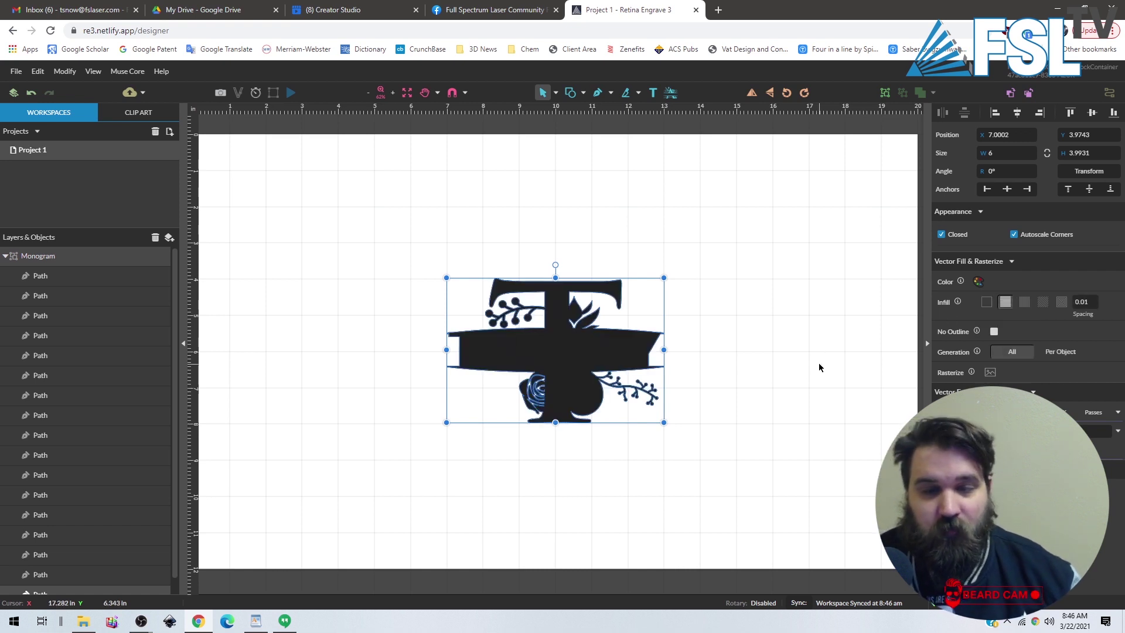
left_click(283, 294)
Select the circle path in the T's middle and subtract it from the monogram
left_click(479, 335)
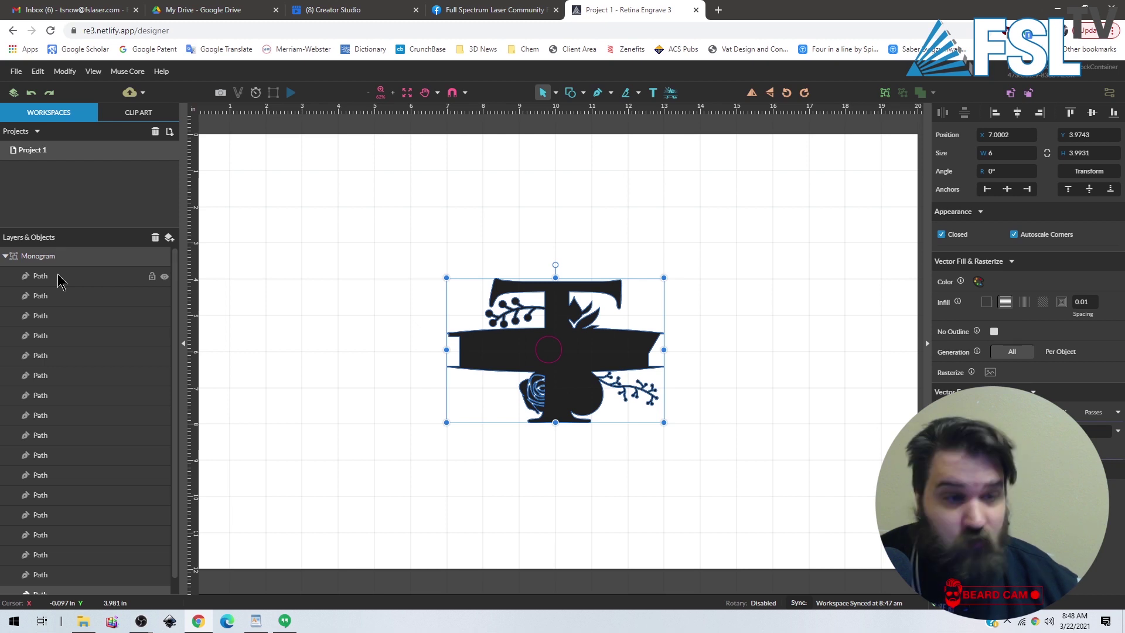
left_click(60, 276)
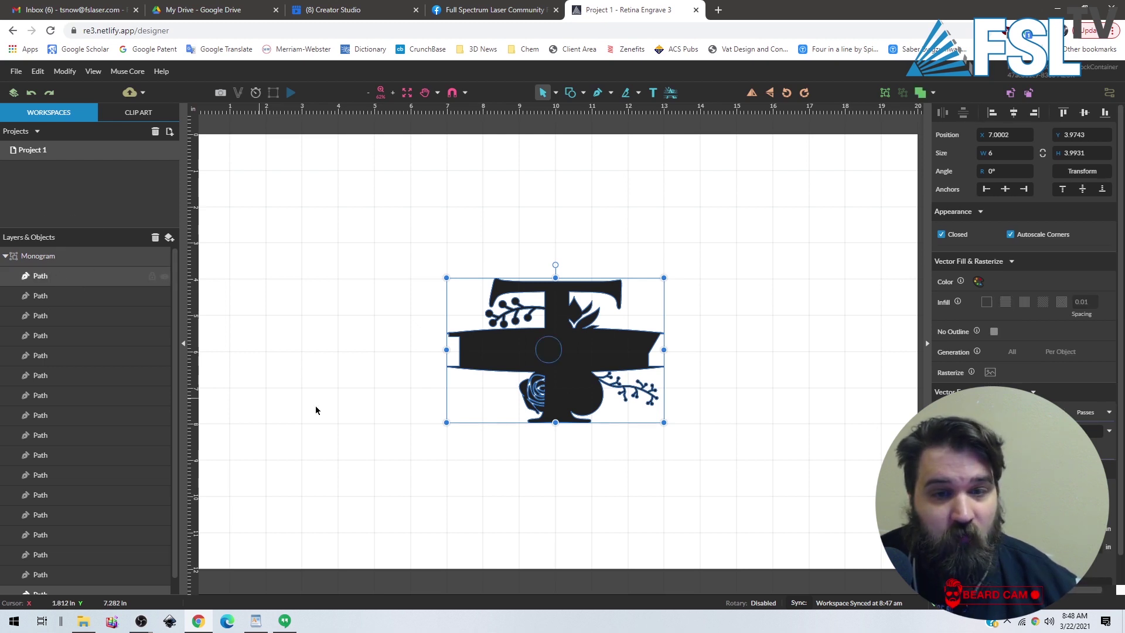
left_click(934, 93)
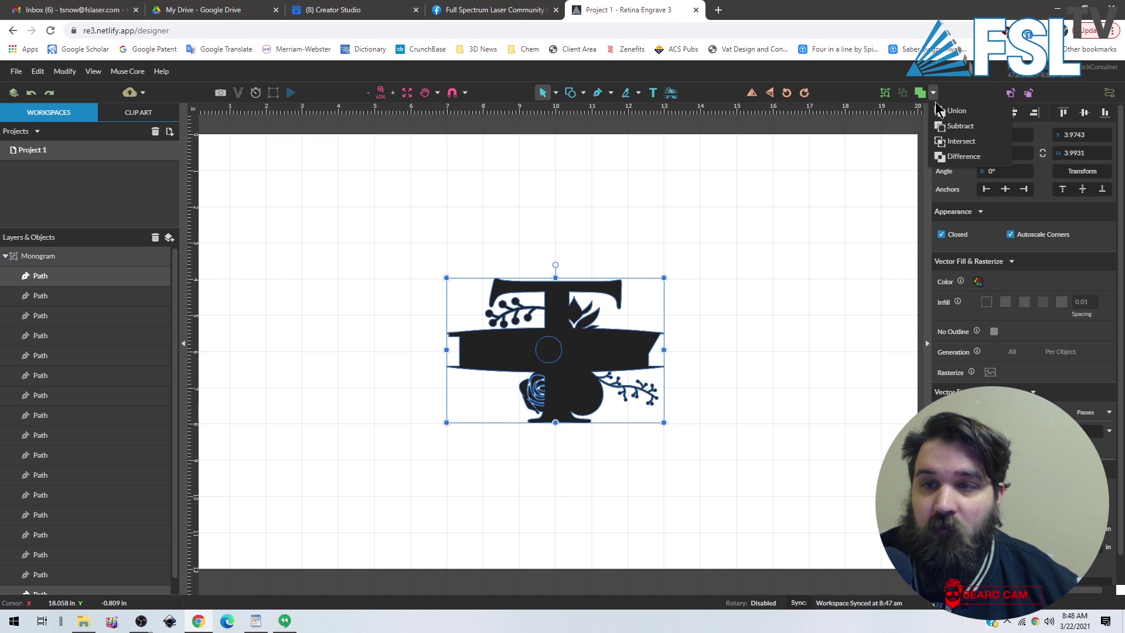
left_click(960, 126)
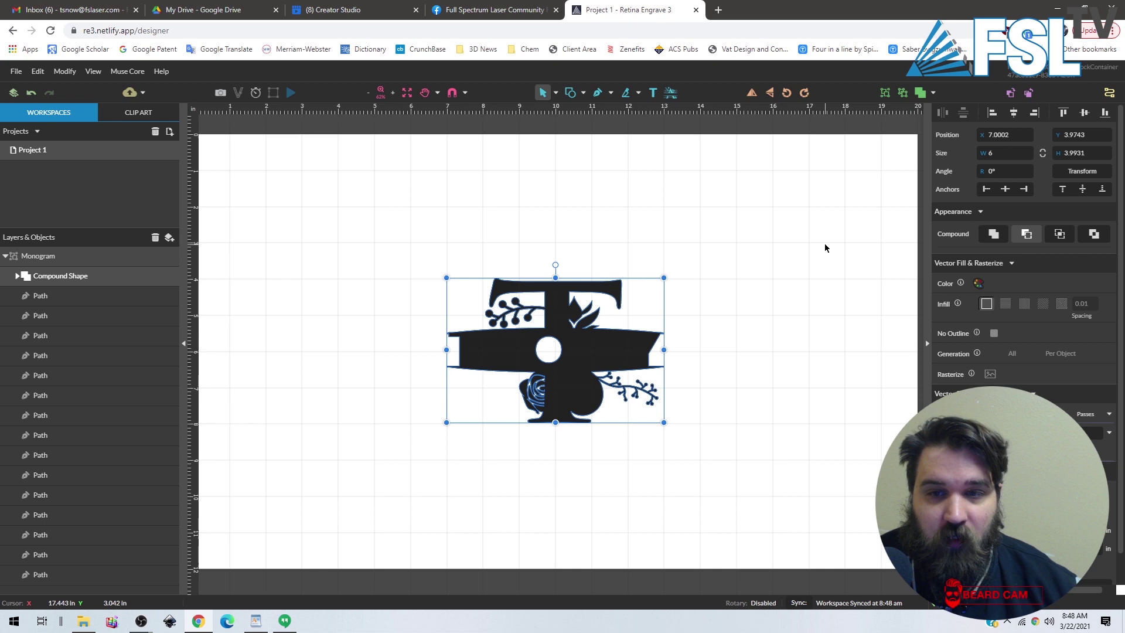
Select the Compound Shape with the remaining TIMOTHY letter paths and subtract them
left_click(825, 248)
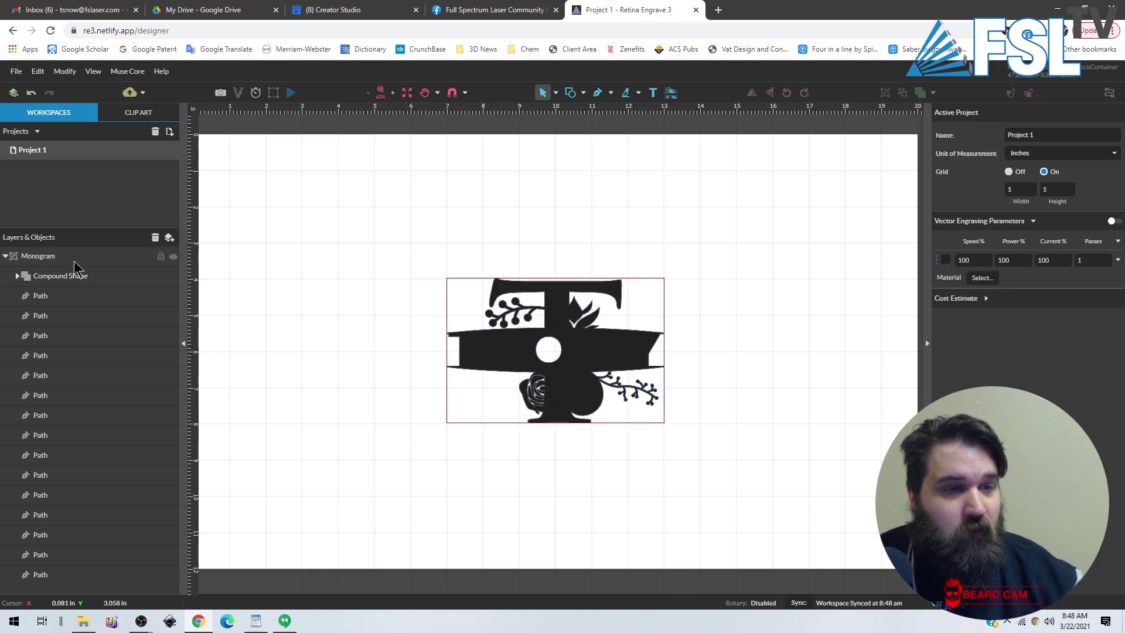
left_click(57, 279)
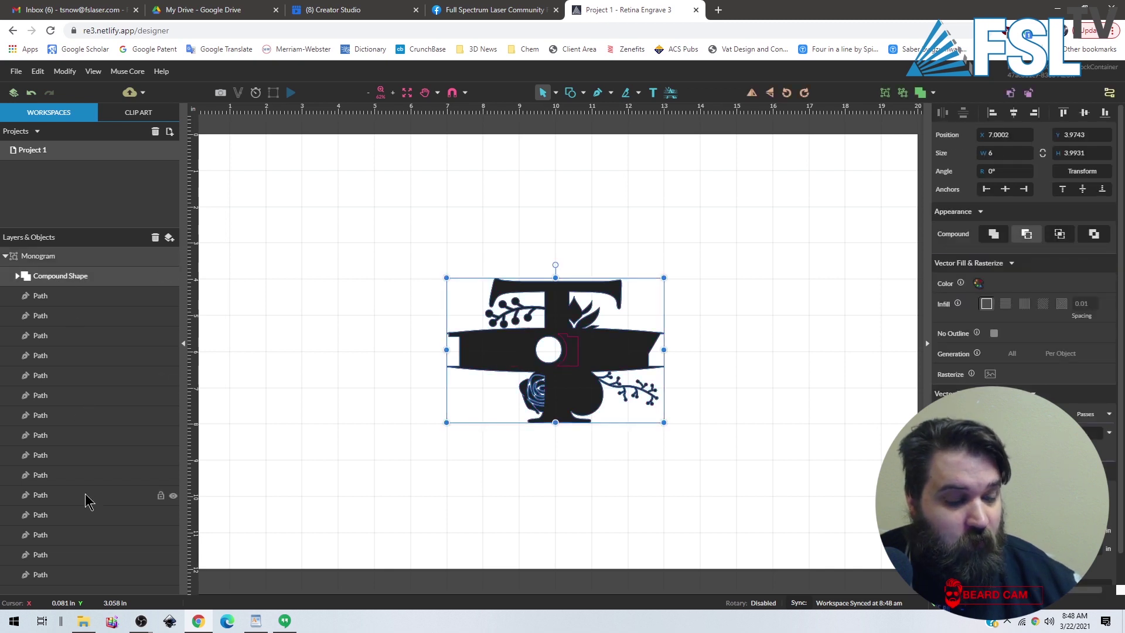
left_click(60, 576, "shift")
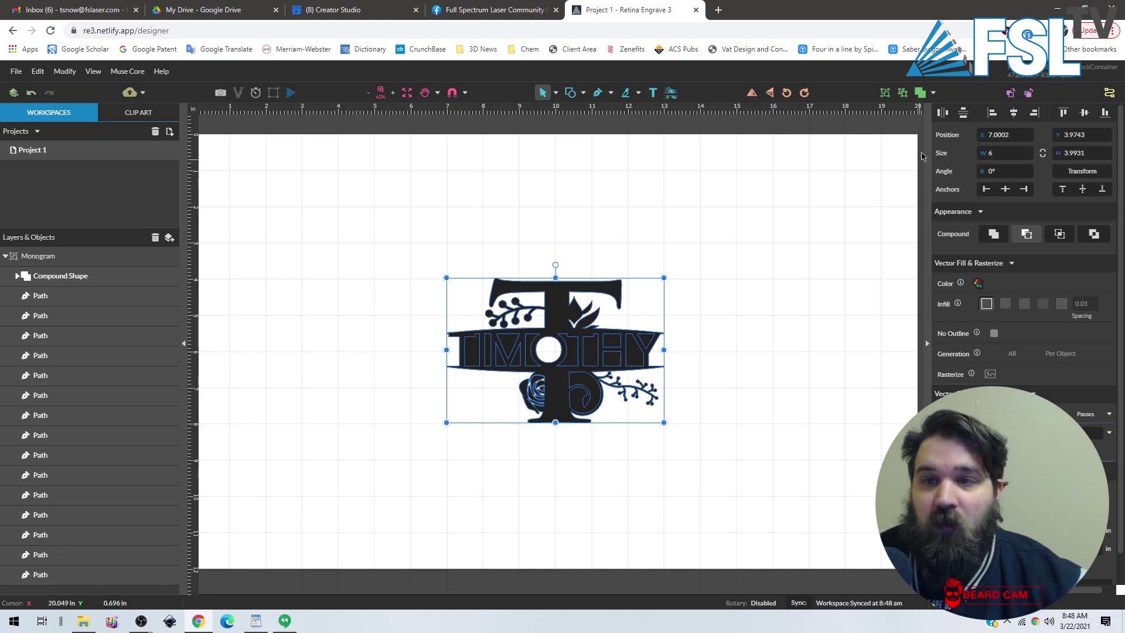
left_click(933, 93)
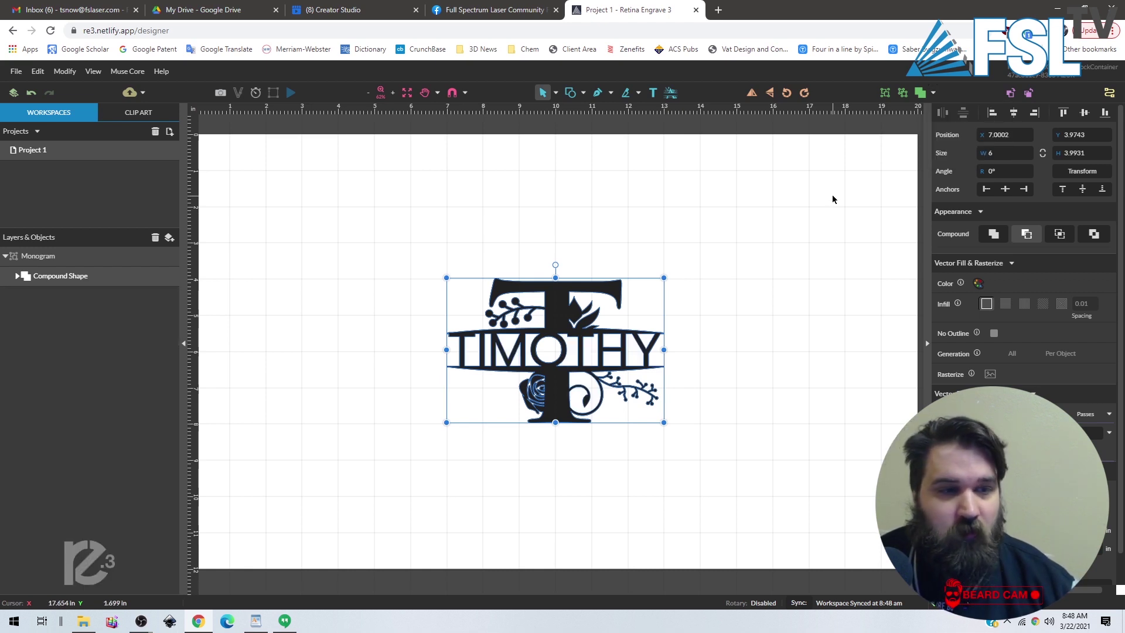
left_click(736, 333)
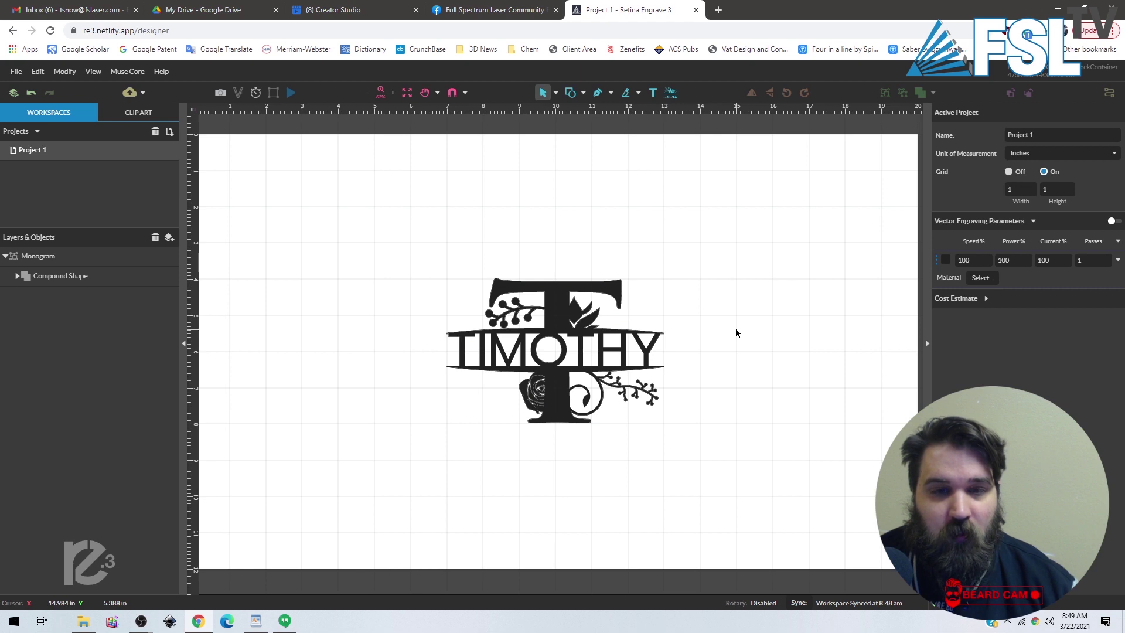
Set the TIMOTHY compound shape to horizontal-line infill with No Outline enabled
left_click(574, 384)
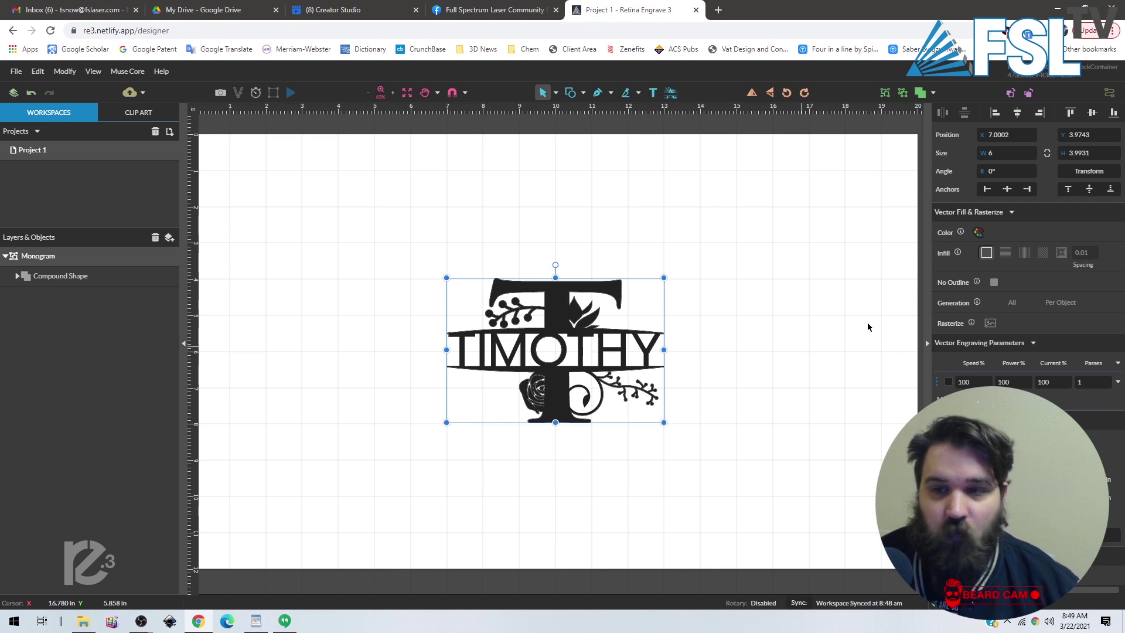
left_click(1005, 254)
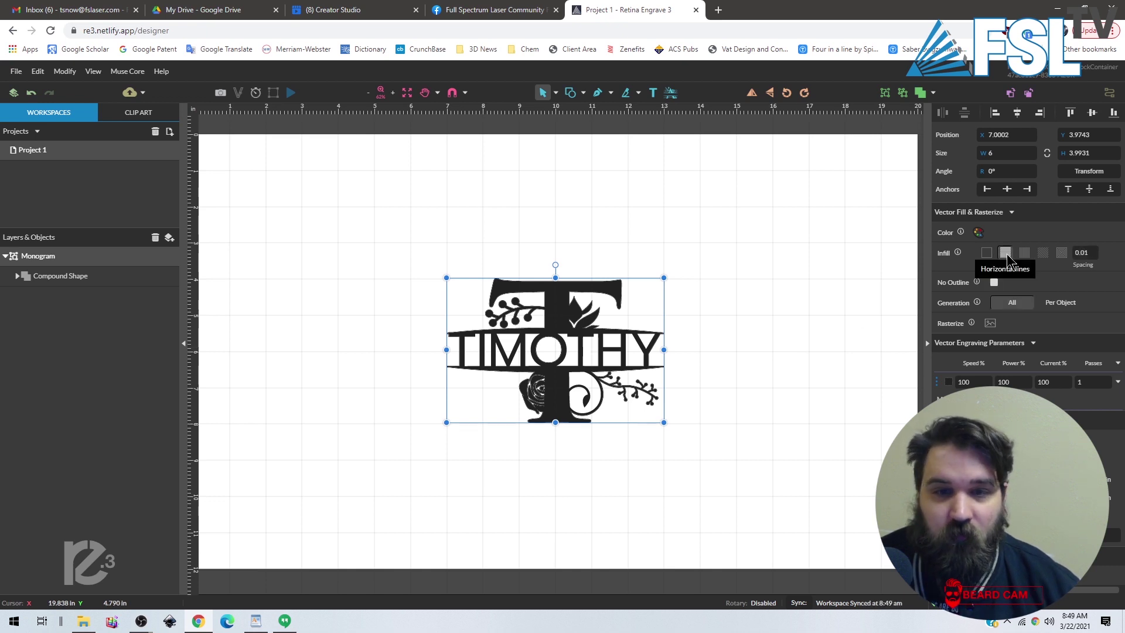
left_click(994, 282)
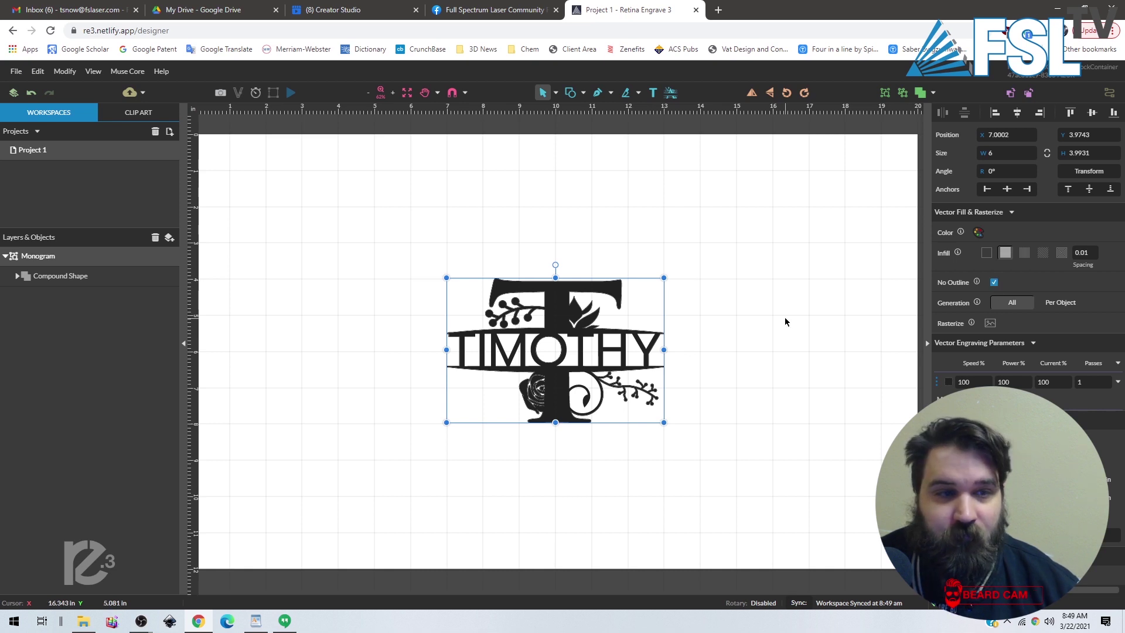
left_click(121, 278)
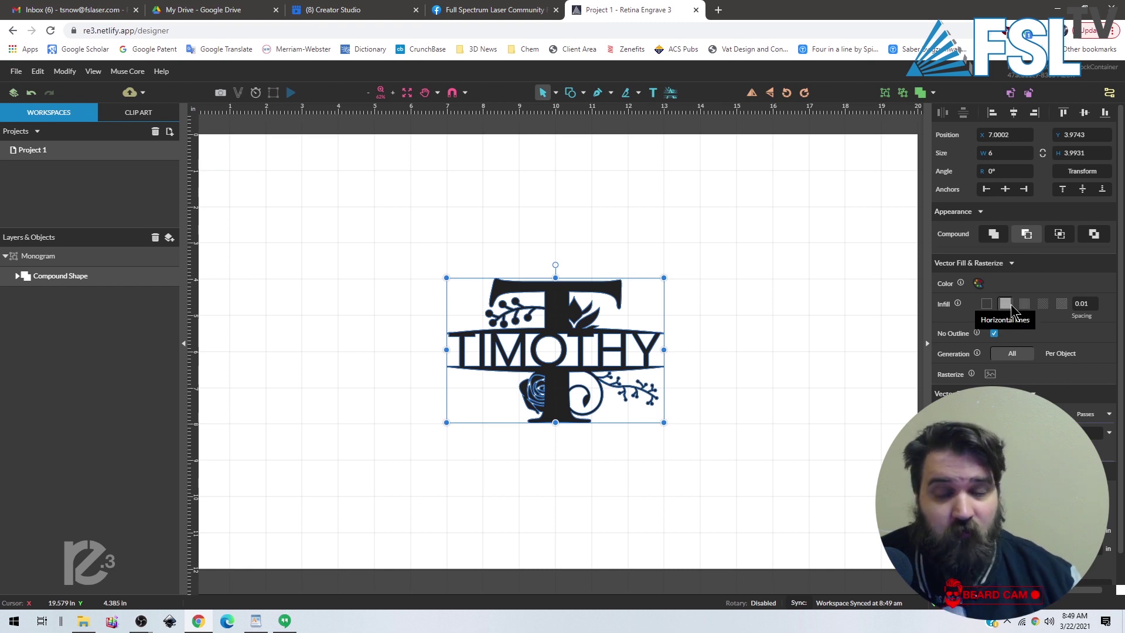
Rasterize the compound monogram into a raster group
left_click(990, 375)
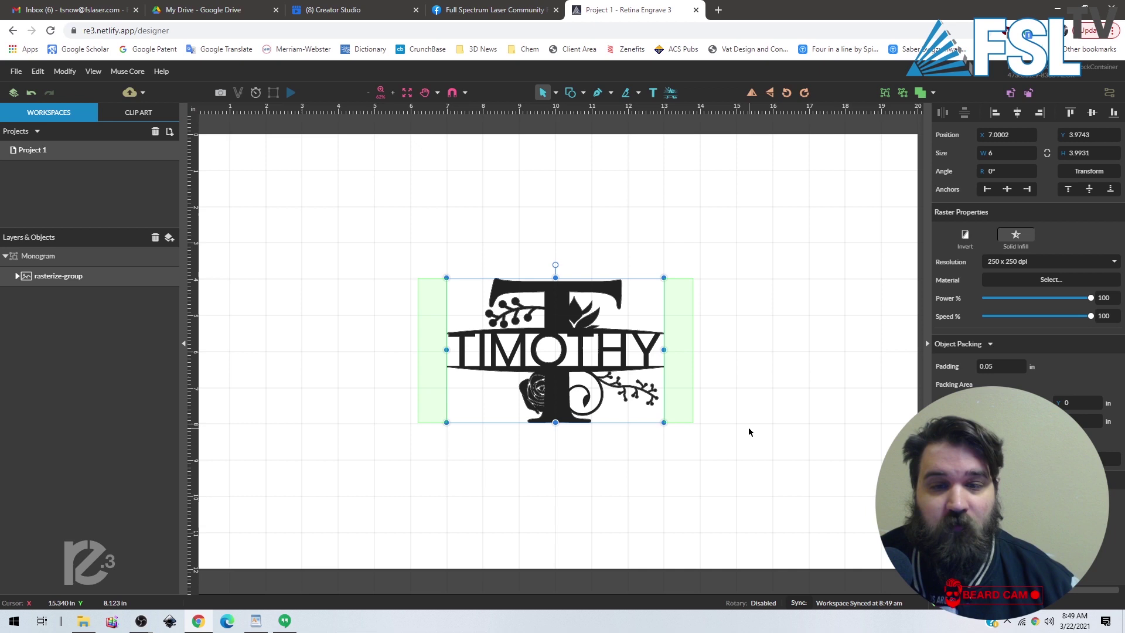